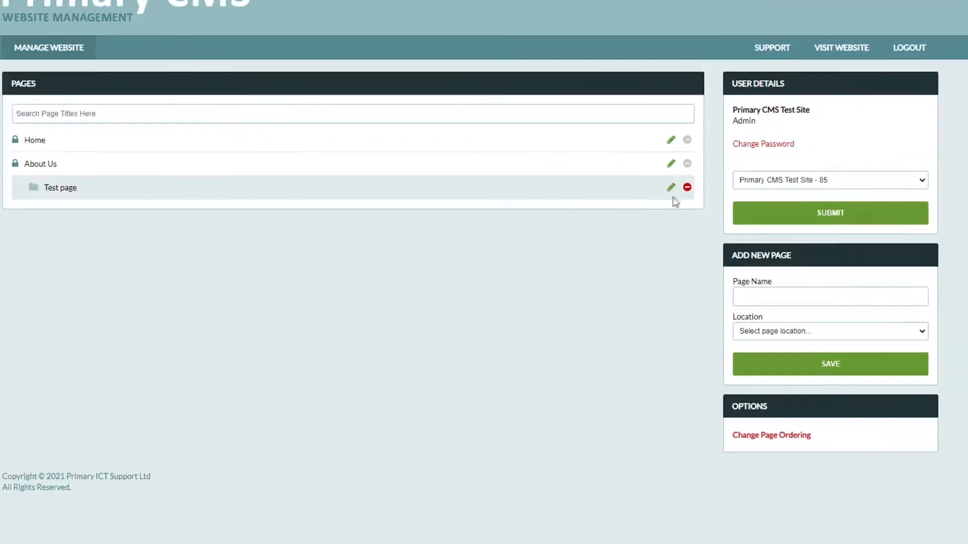
Open the Test page for editing and start a new Basic Information content block.
click(671, 187)
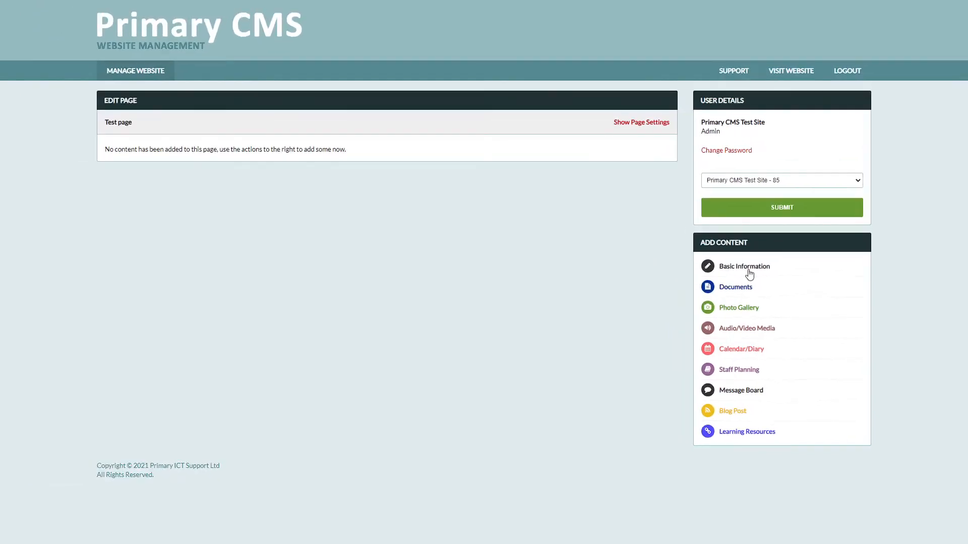
click(760, 270)
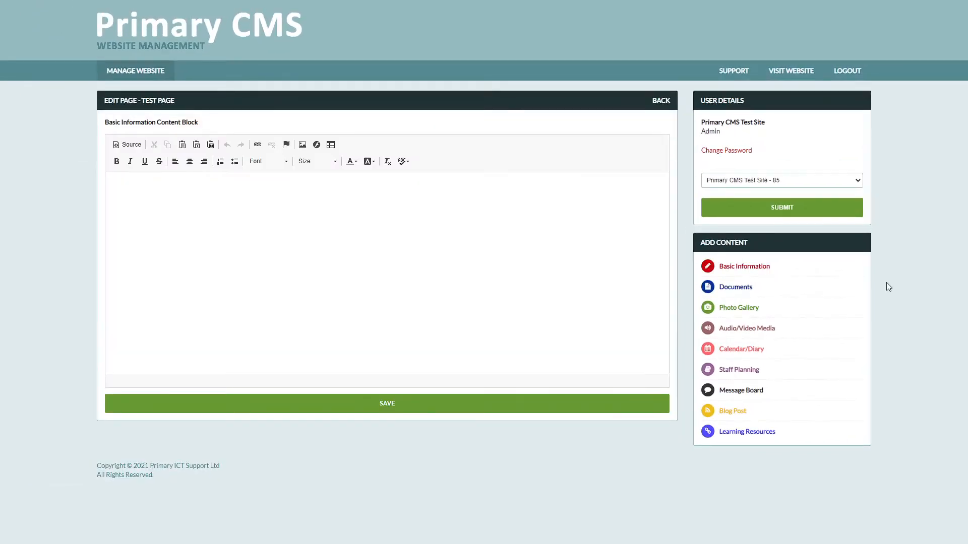
click(439, 201)
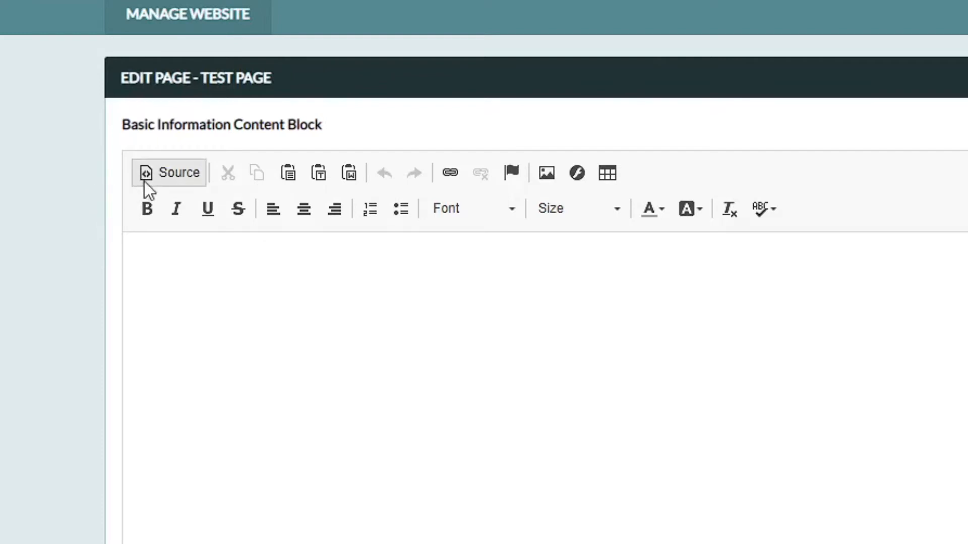
Write the HTML link <a href="#" title="Test">Test Link</a> in the content block's source code.
click(160, 178)
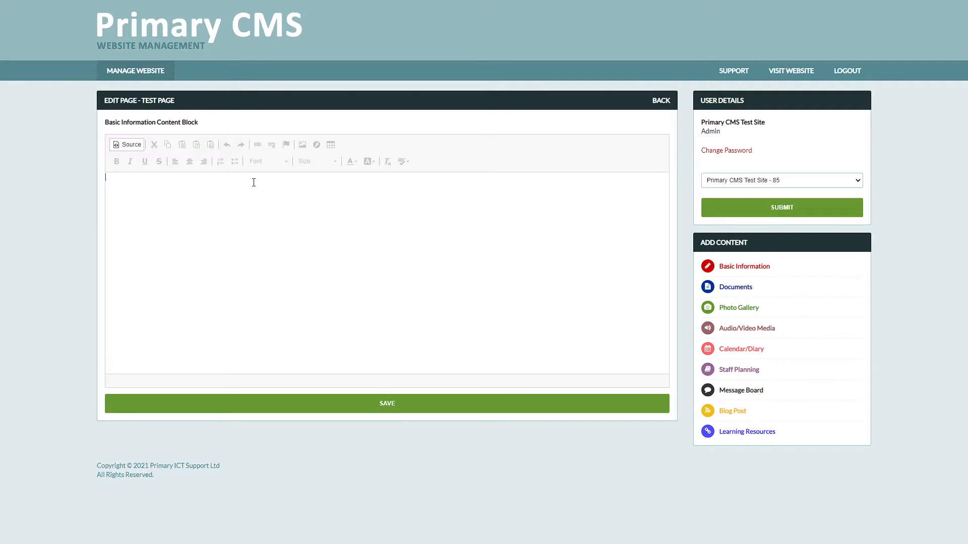
text(<a  href="#" title=)
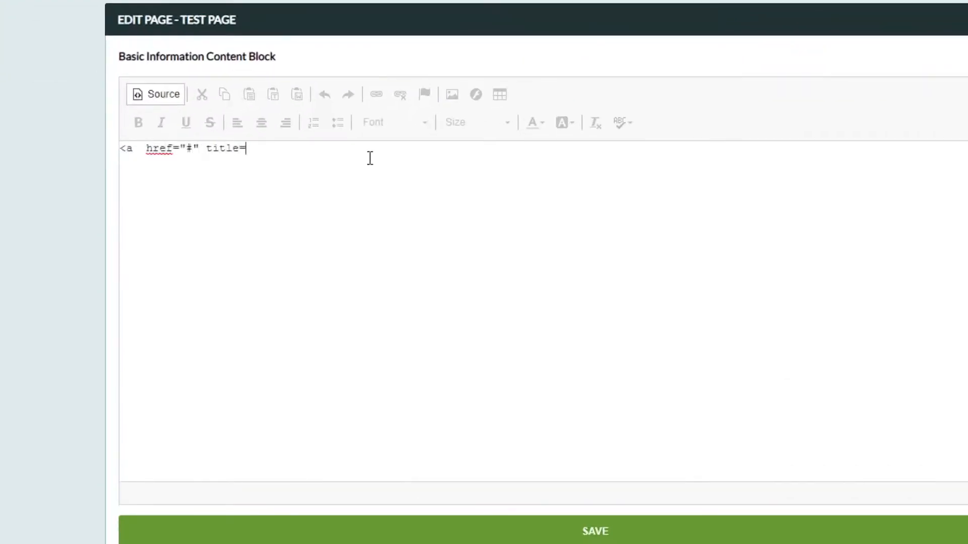
text("Test">Test Link</a>)
key(Left)
key(Left)
key(Left)
key(Left)
text(Test Link)
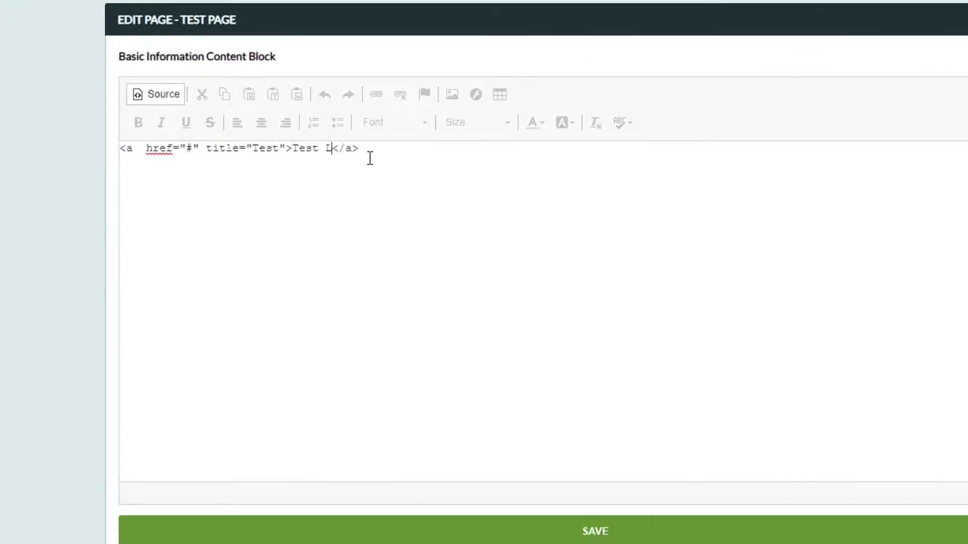
Remove the extra space after "<a" in the link code and return to the formatted view.
key(ctrl+Left)
key(ctrl+Left)
key(BackSpace)
key(BackSpace)
click(584, 212)
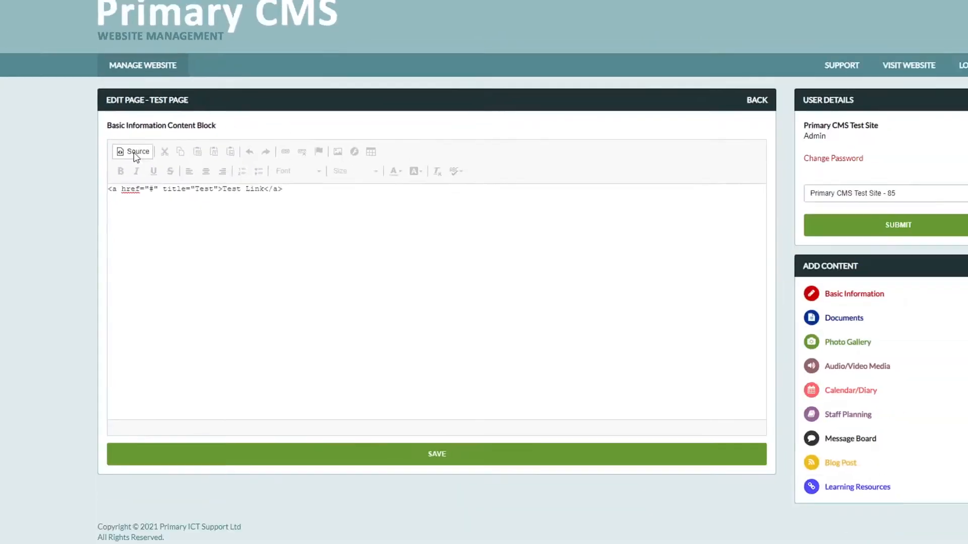
click(163, 184)
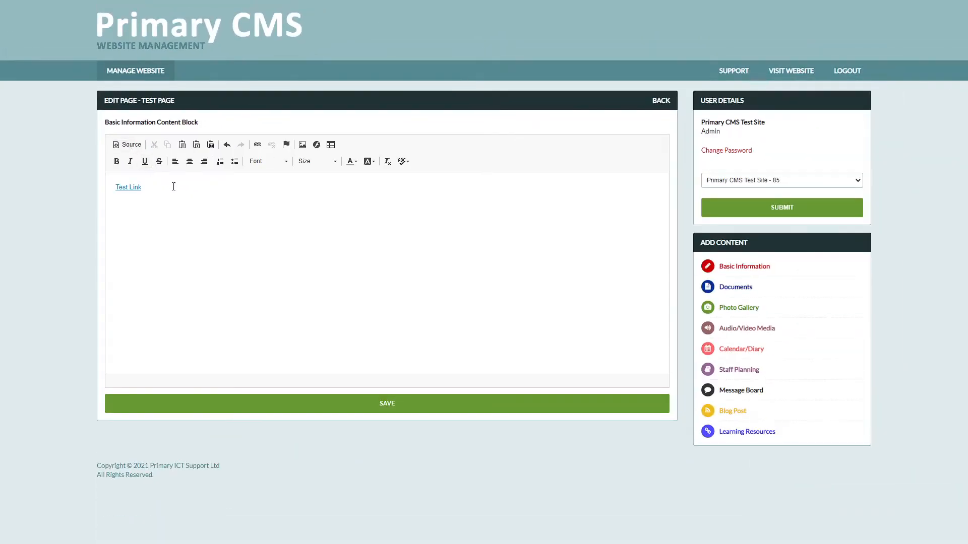
click(161, 186)
drag(153, 207, 115, 207)
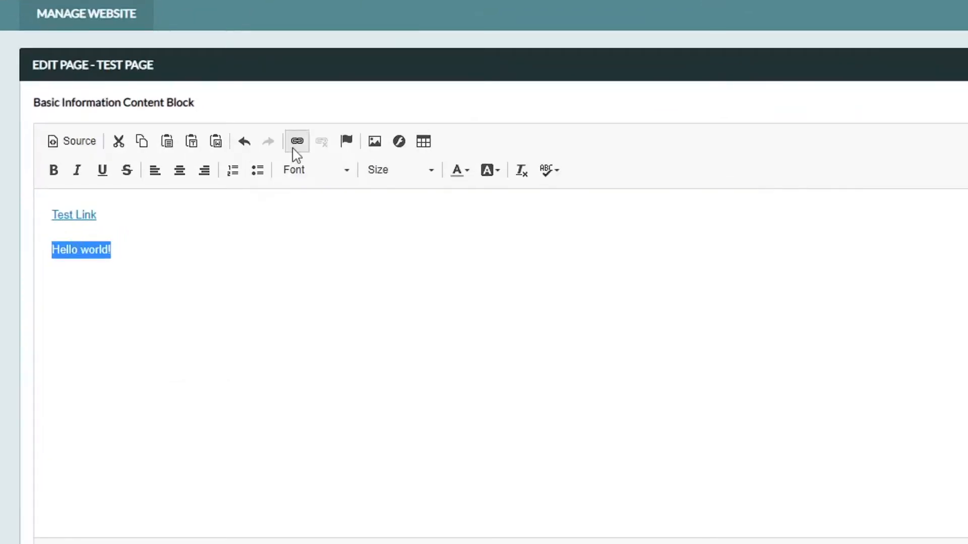
click(297, 141)
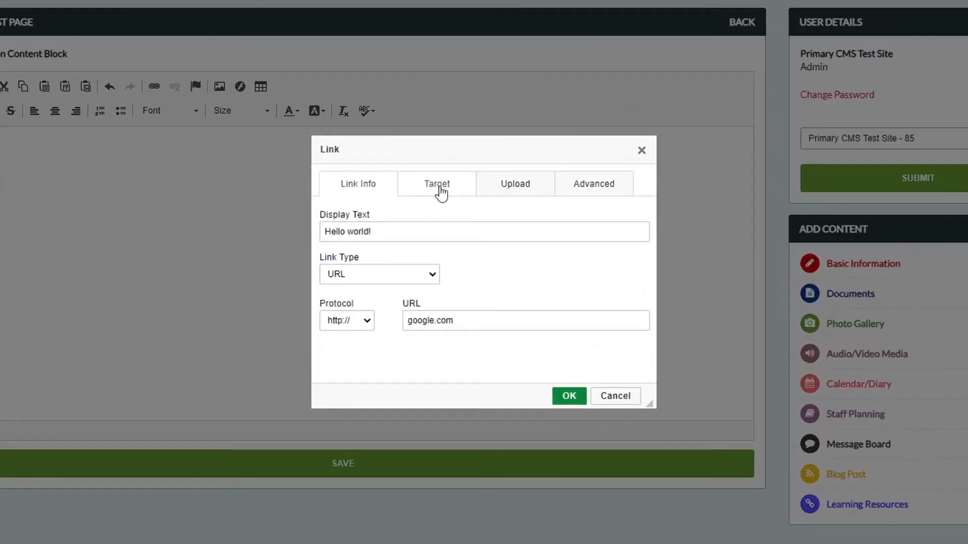
click(441, 193)
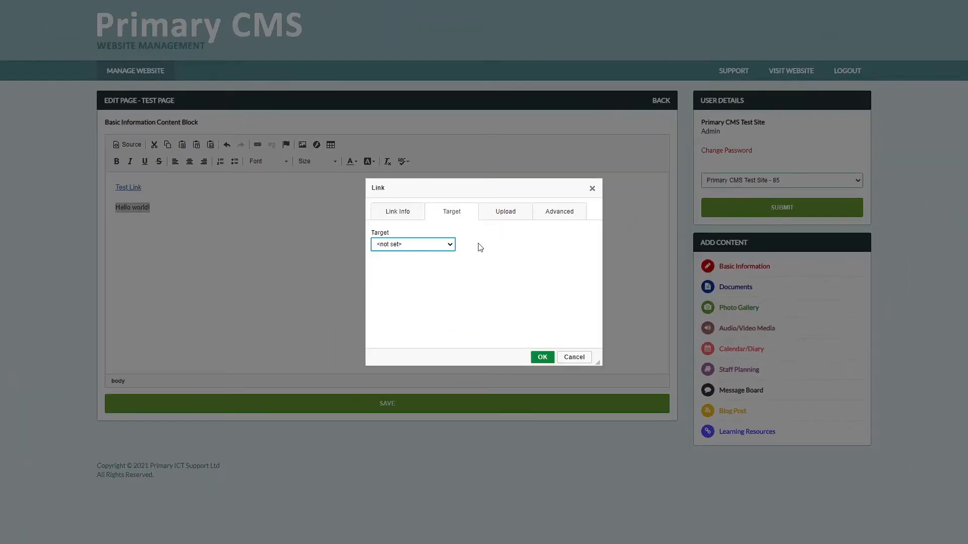
click(423, 246)
click(491, 281)
click(506, 212)
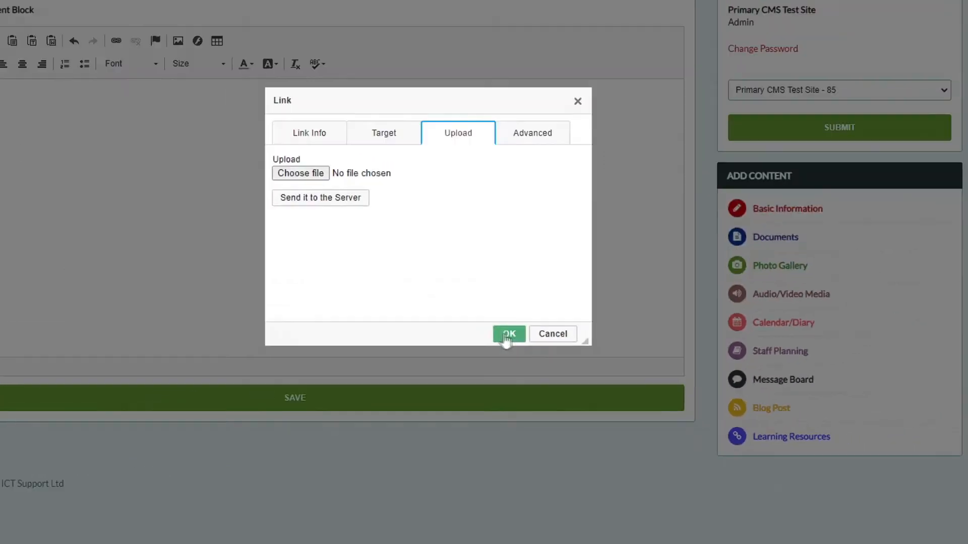
click(442, 289)
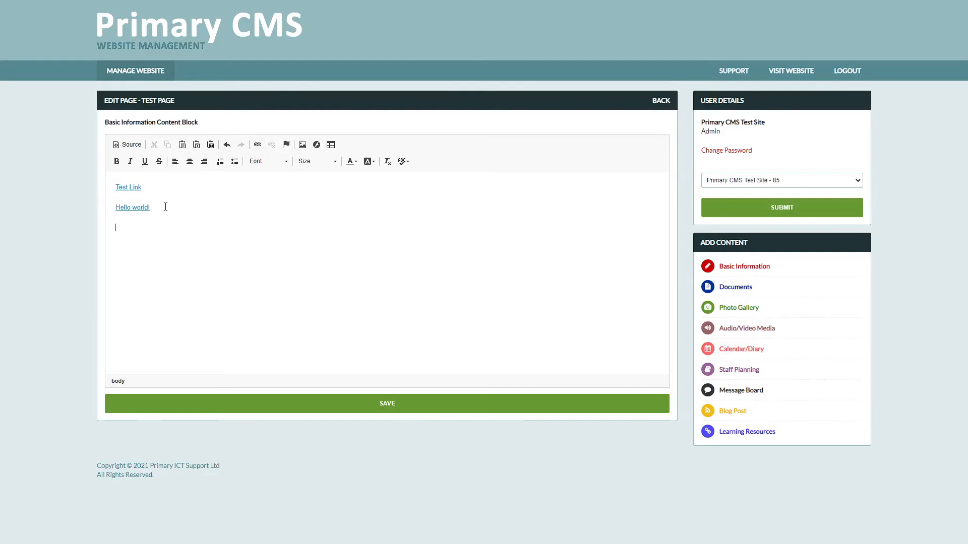
Remove the hyperlink from the "Hello world!" text.
drag(157, 206, 115, 208)
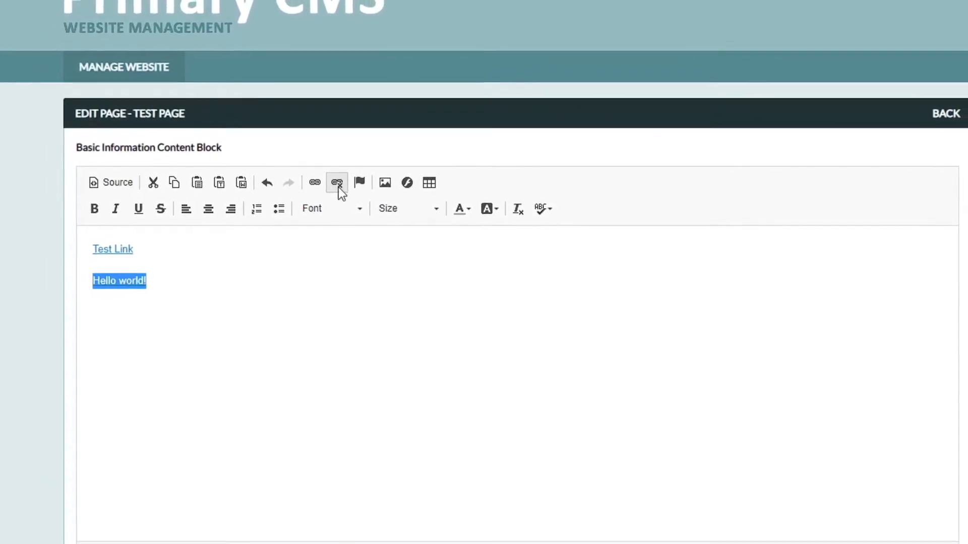
click(153, 280)
triple_click(156, 206)
click(192, 209)
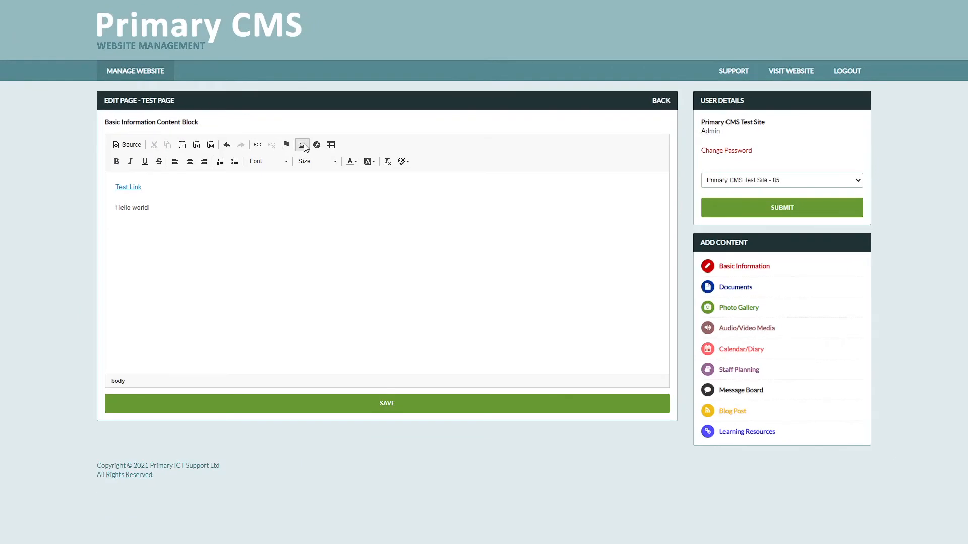
Add blank lines below "Hello world!" in the content block.
click(128, 227)
key(Return)
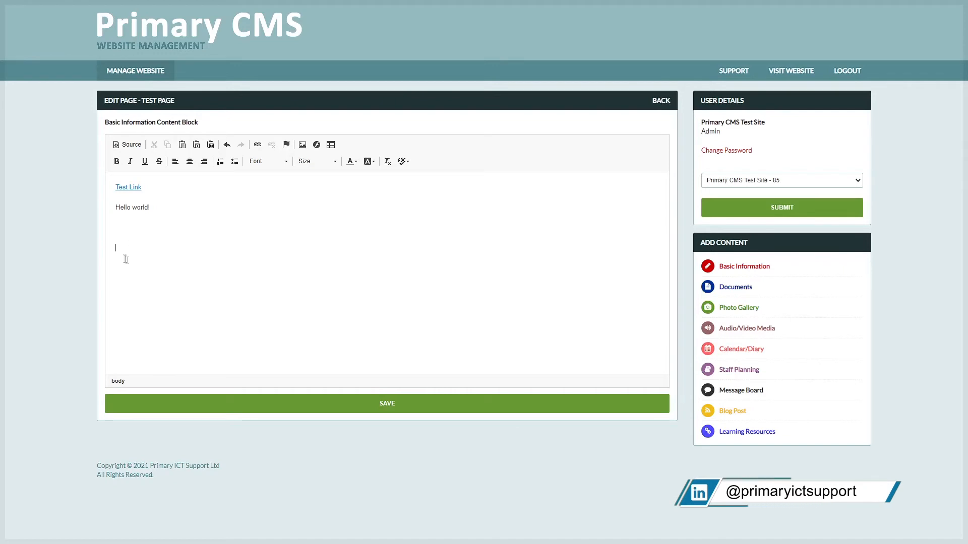
key(Return)
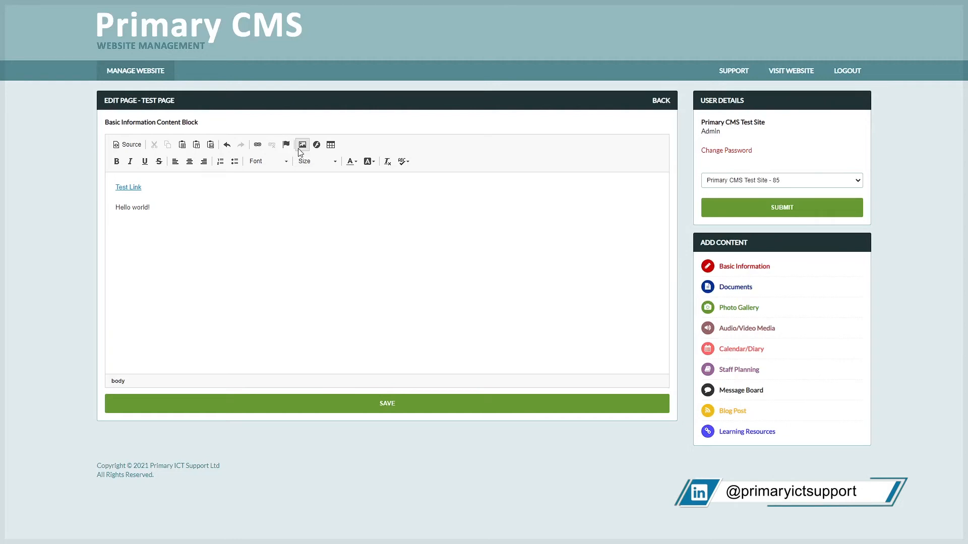
View the image properties and the option for uploading an image file to the server, without choosing a file.
click(301, 147)
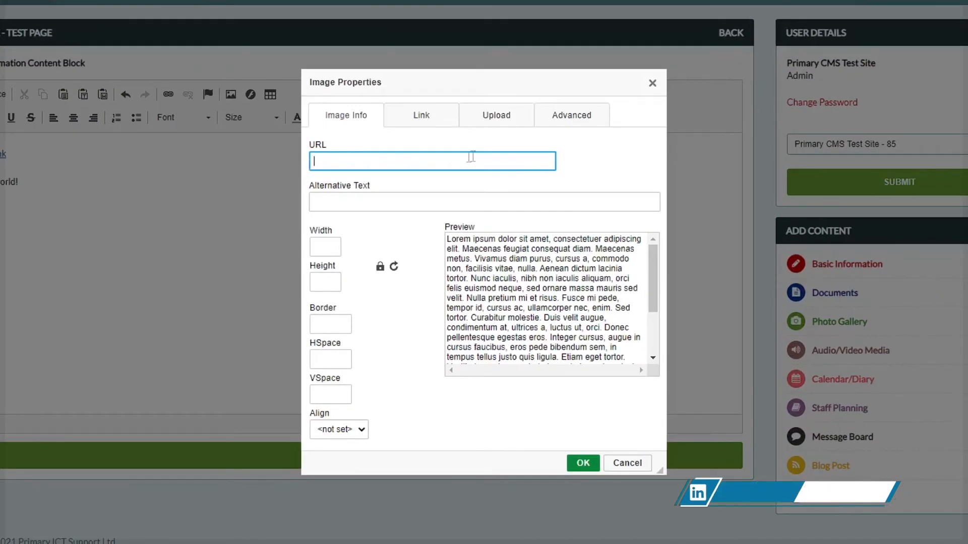
click(494, 124)
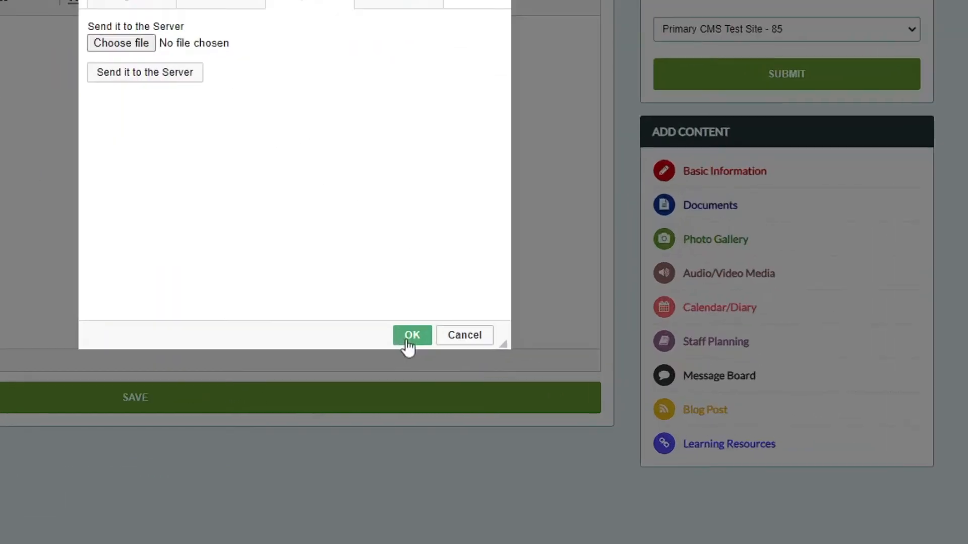
click(407, 337)
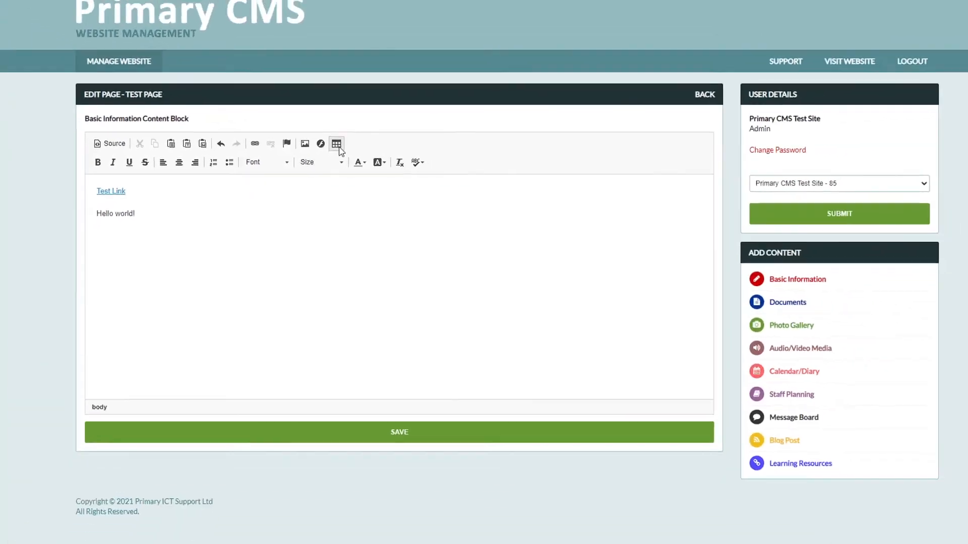
Insert a table with 3 rows, 2 columns and a width of 500 below the blank lines.
click(371, 141)
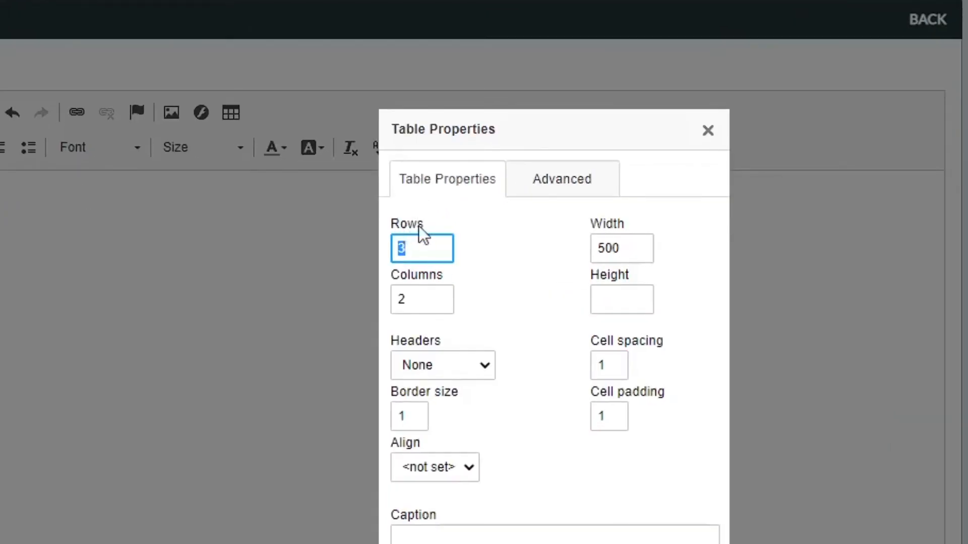
click(458, 226)
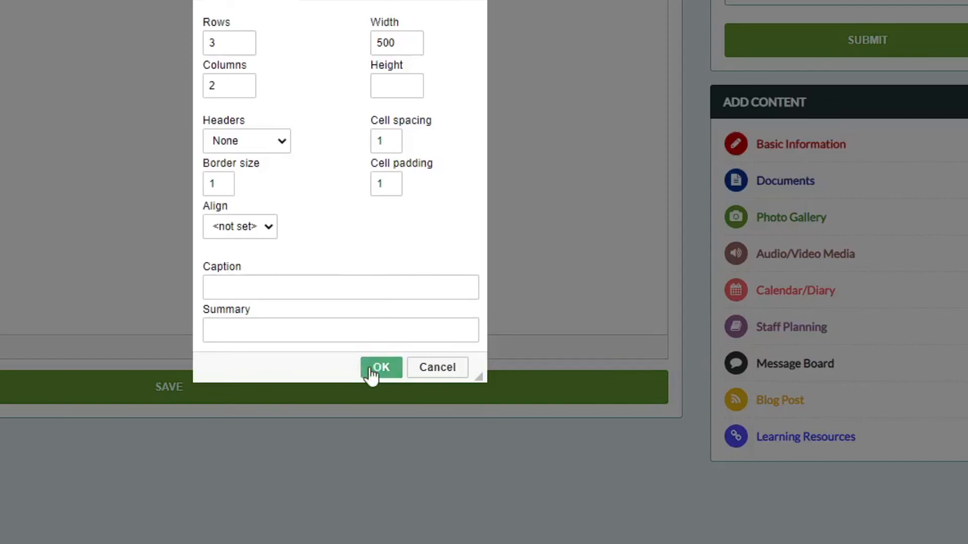
click(371, 369)
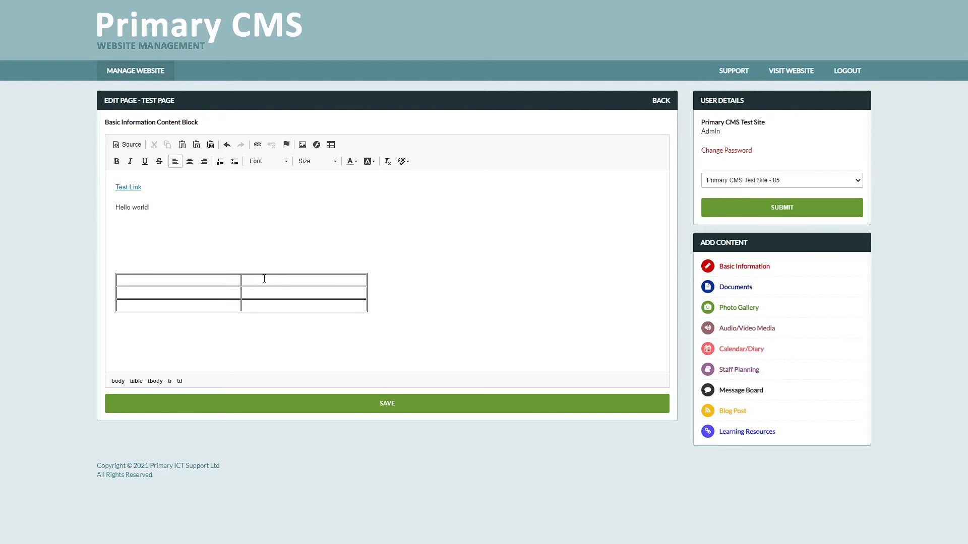
Move the Test Link text from the first line into the table's first cell.
drag(143, 188, 117, 185)
key(ctrl+c)
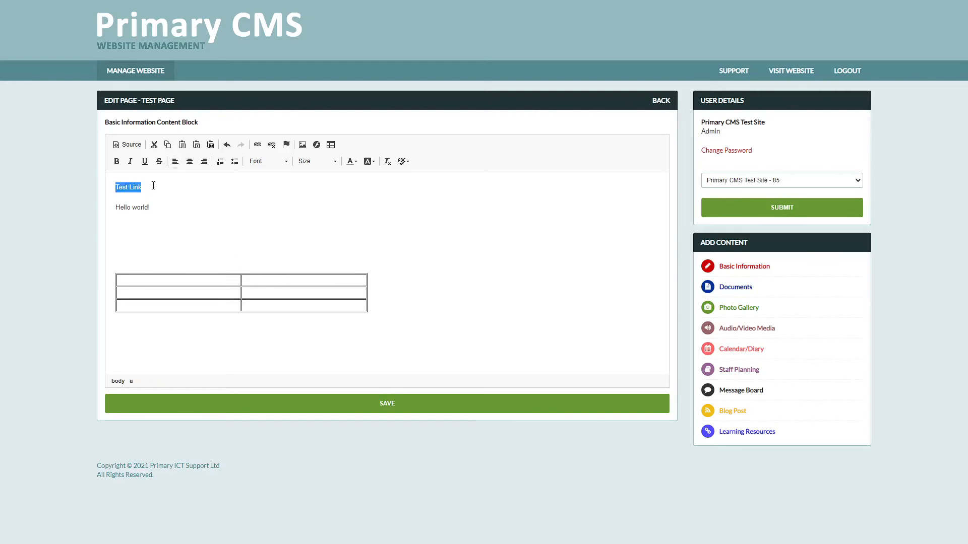
click(155, 144)
click(158, 279)
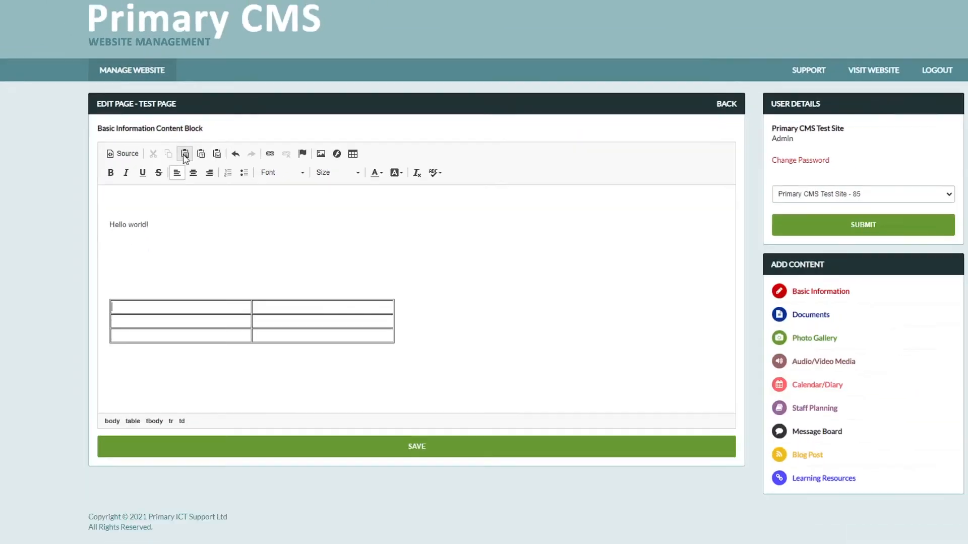
click(197, 194)
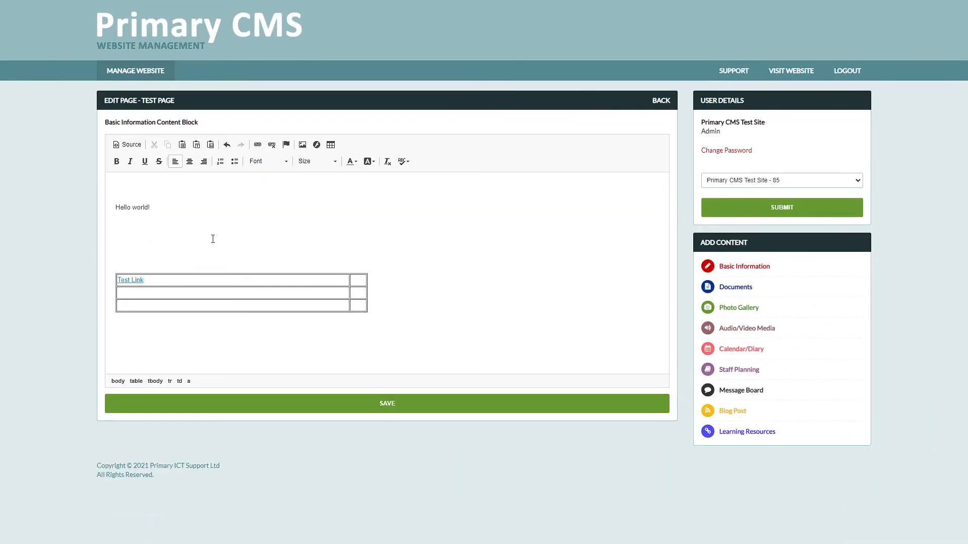
Enter a paragraph starting "This is a test paragraph to show the use of tables" in row two, column two, and widen the first column.
click(363, 293)
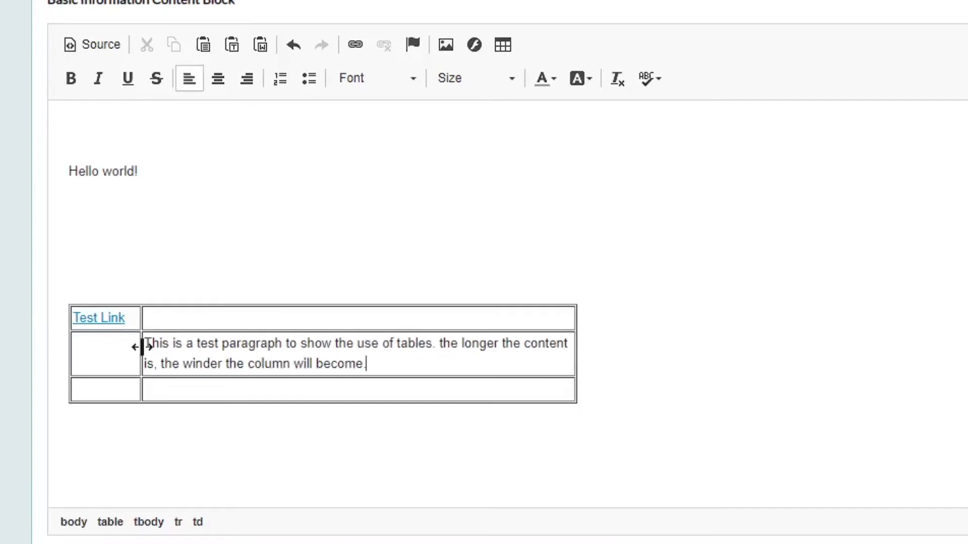
drag(141, 346, 142, 346)
drag(141, 345, 209, 345)
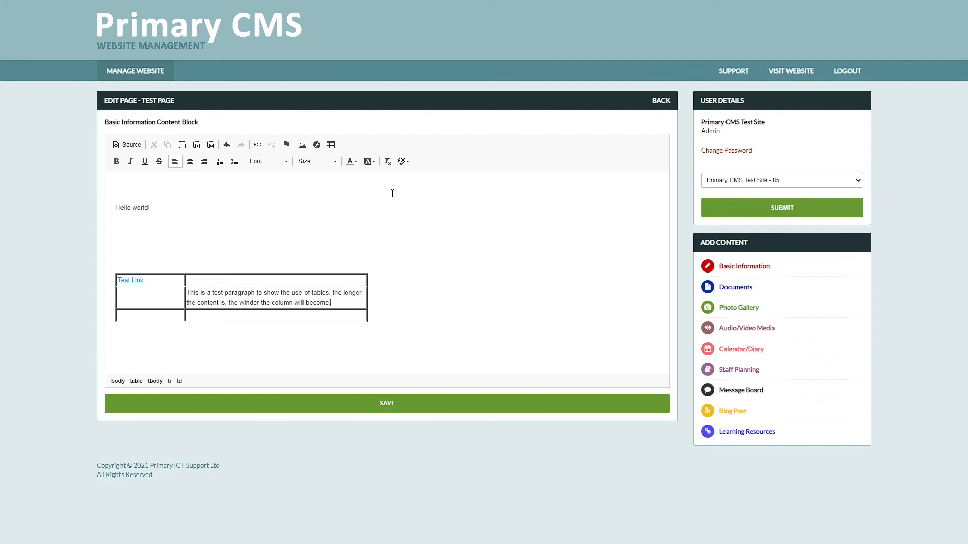
Add two "List item" lines below the paragraph in the table cell and format them as a bulleted list.
drag(343, 301, 186, 291)
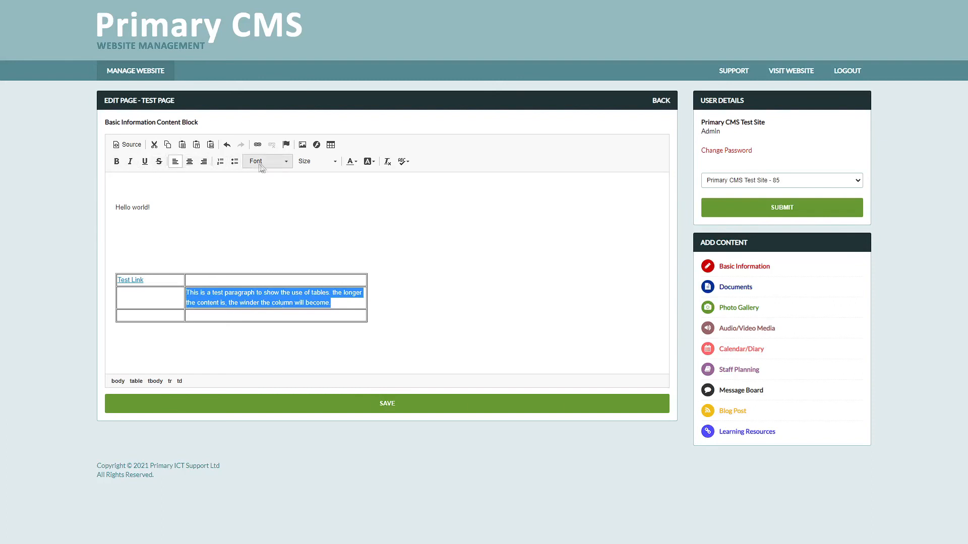
click(341, 305)
key(Return)
key(Return)
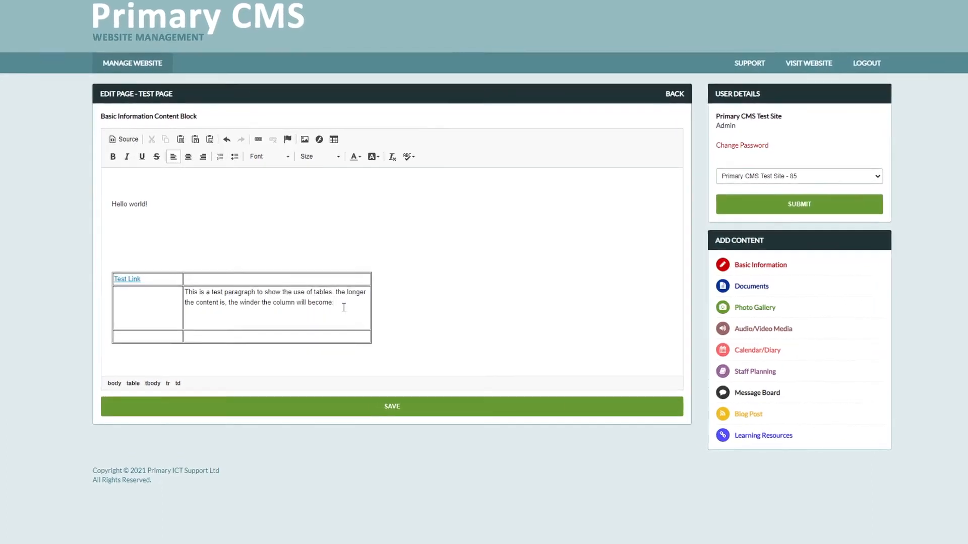
text(List item)
key(Return)
text(List item)
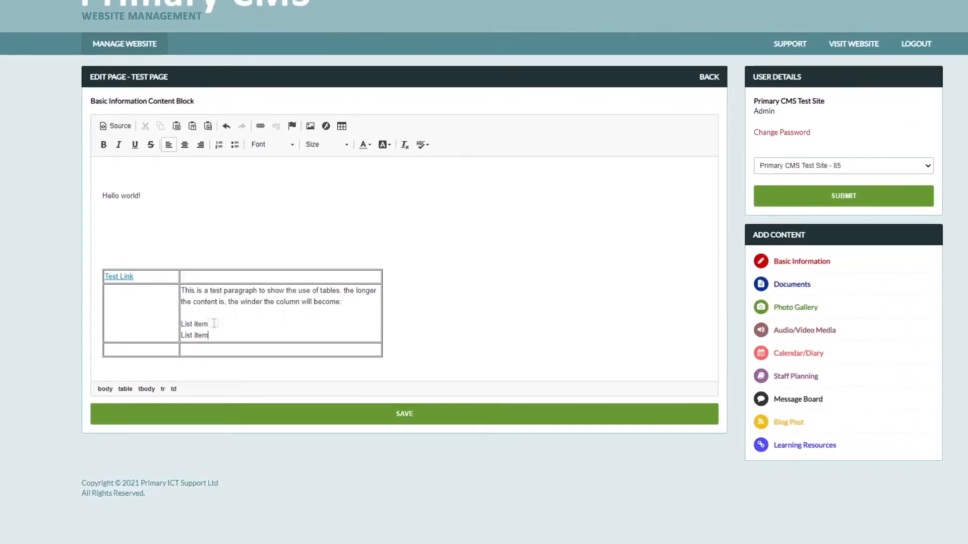
drag(181, 323, 209, 335)
click(235, 144)
Add "Hello world! My name is" followed by the person's first name below the bulleted list, and centre the line.
click(282, 331)
key(Return)
key(Return)
text(Hello world!)
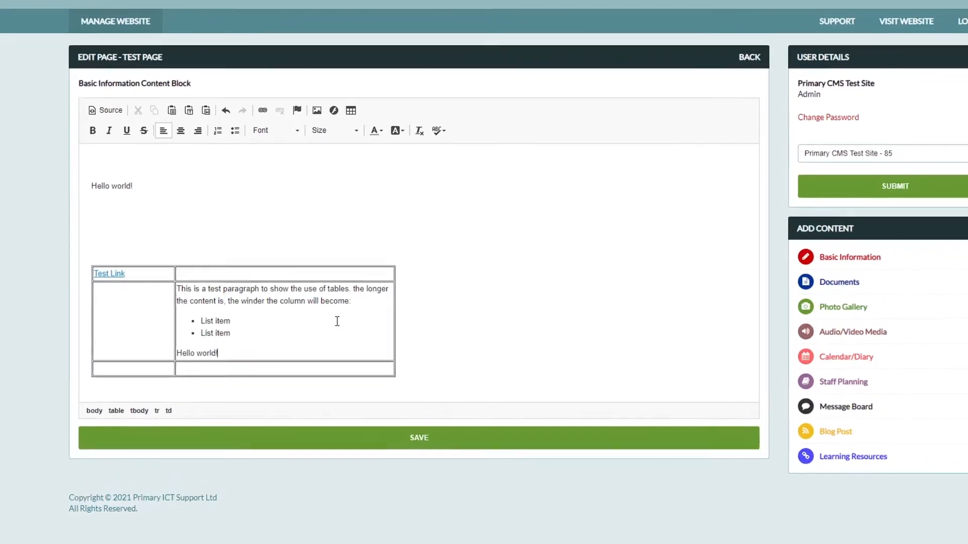
text( My name is Jordan.)
drag(289, 353, 177, 353)
click(181, 131)
click(351, 355)
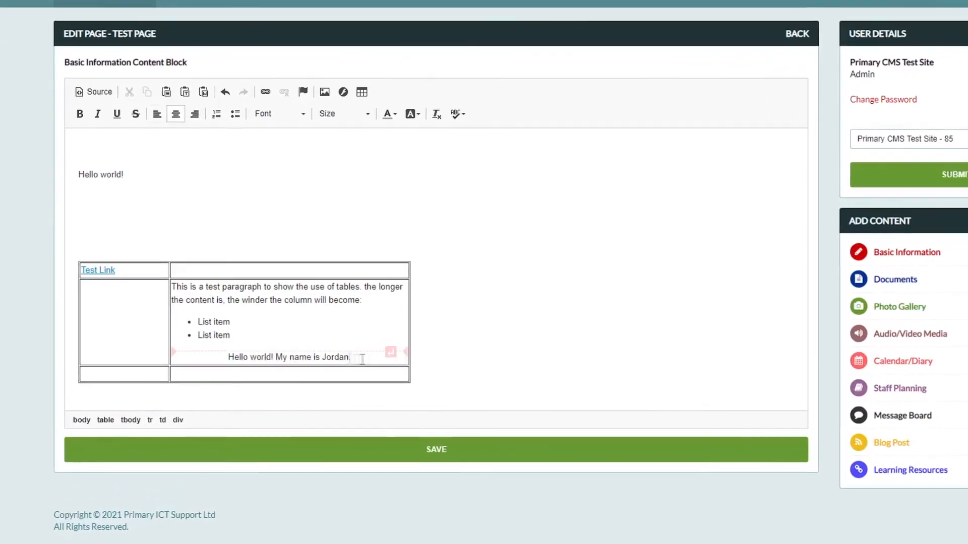
Format the centred greeting line in the table as Arial, size 18, with light green text.
drag(363, 359, 228, 357)
click(275, 114)
click(272, 154)
click(344, 114)
click(343, 227)
click(389, 114)
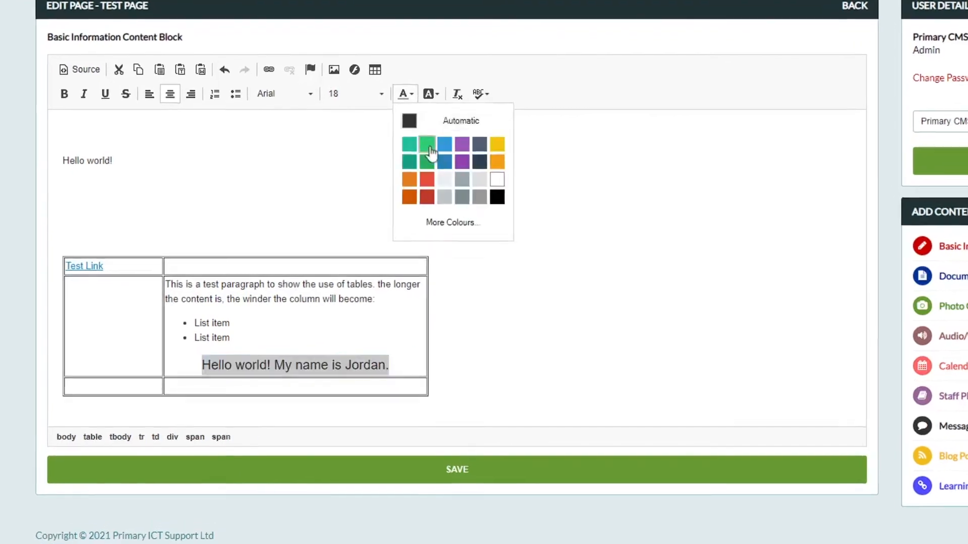
click(431, 148)
Widen the table to nearly the editor's full width with a wider first column, and bold the words "test paragraph".
drag(428, 359, 866, 359)
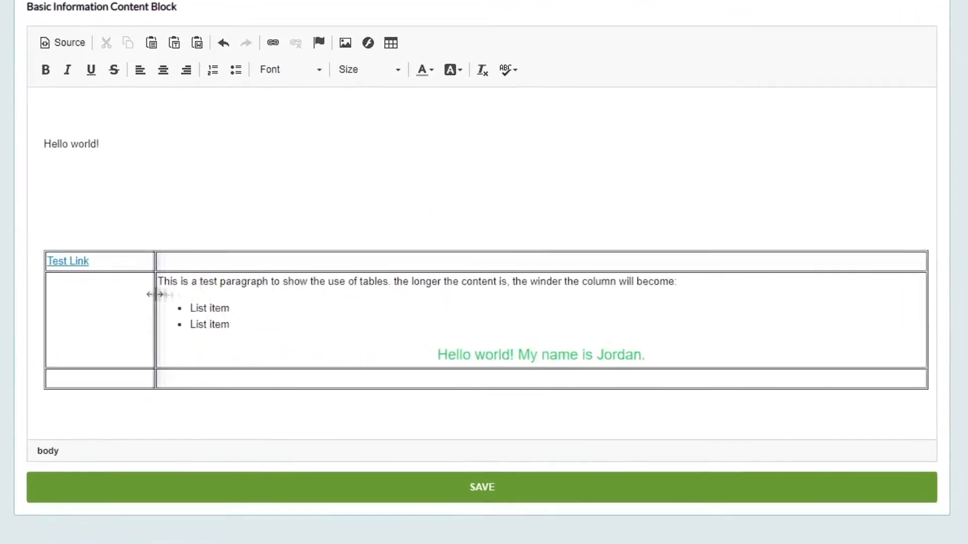
drag(156, 294, 552, 280)
click(46, 70)
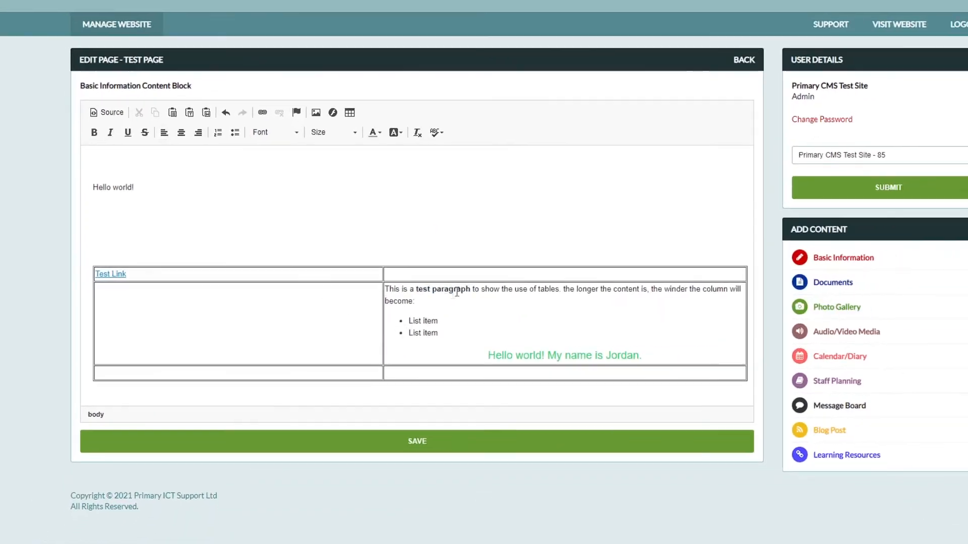